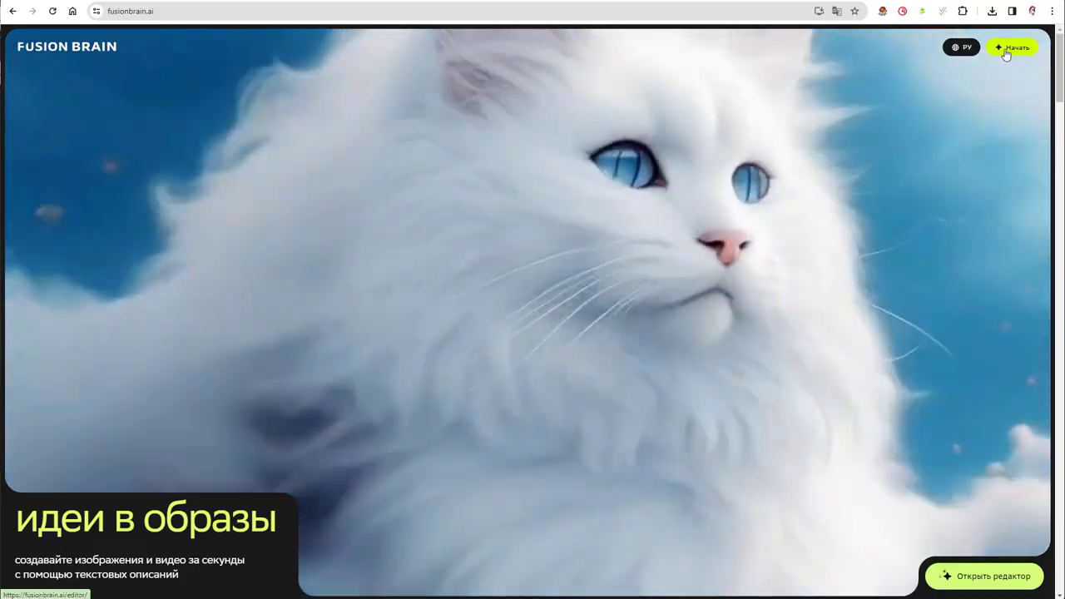
Open the Fusion Brain editor and switch from image to video generation.
click(1005, 52)
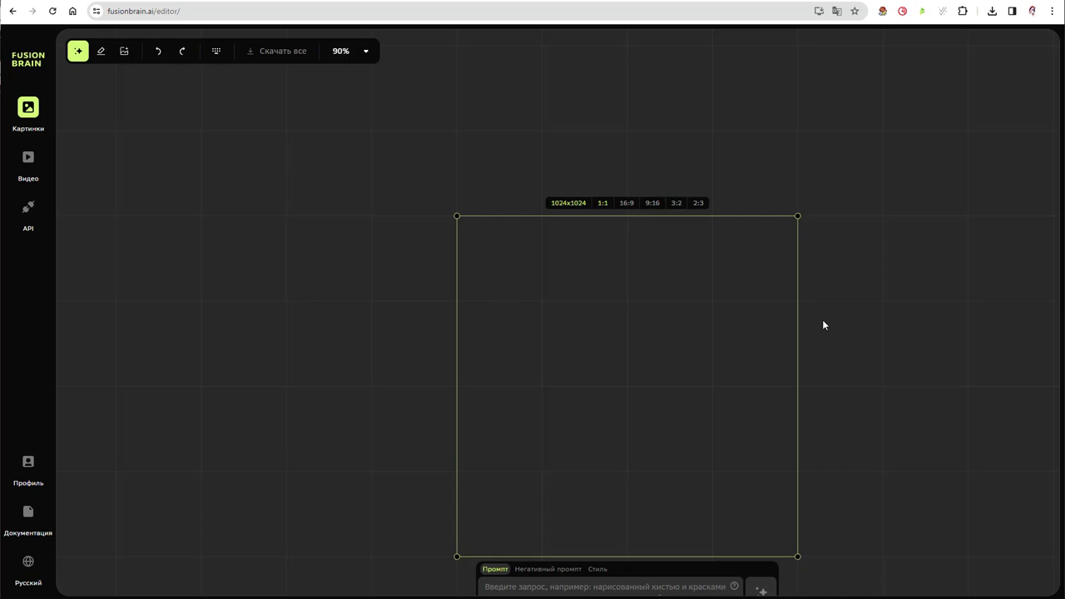
scroll(566, 263, down, 2)
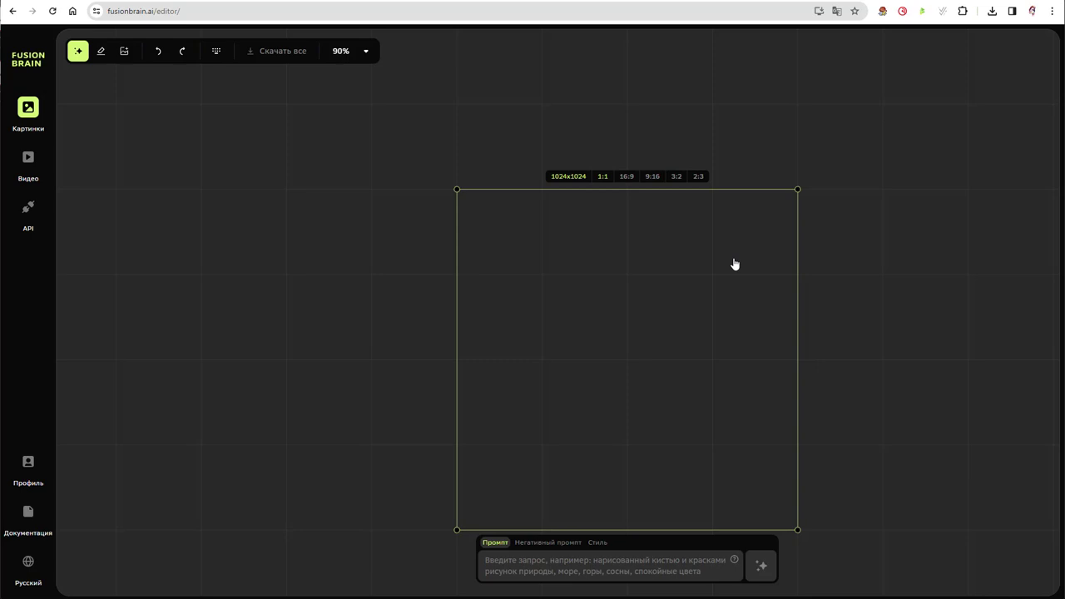
click(30, 183)
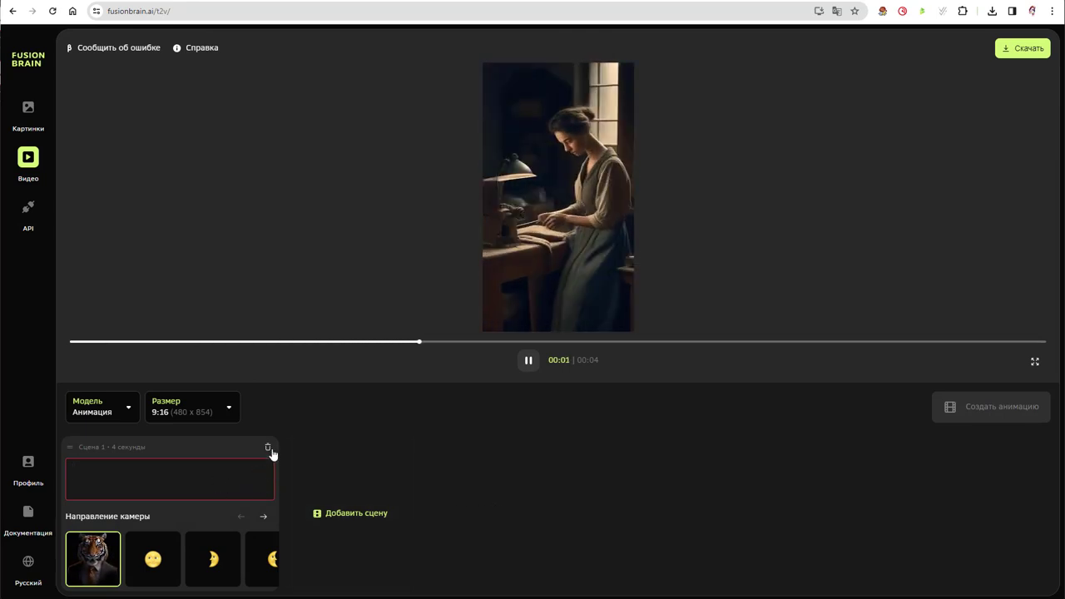
Delete the empty scene, add a fresh one and pause the preview video.
click(269, 449)
click(399, 329)
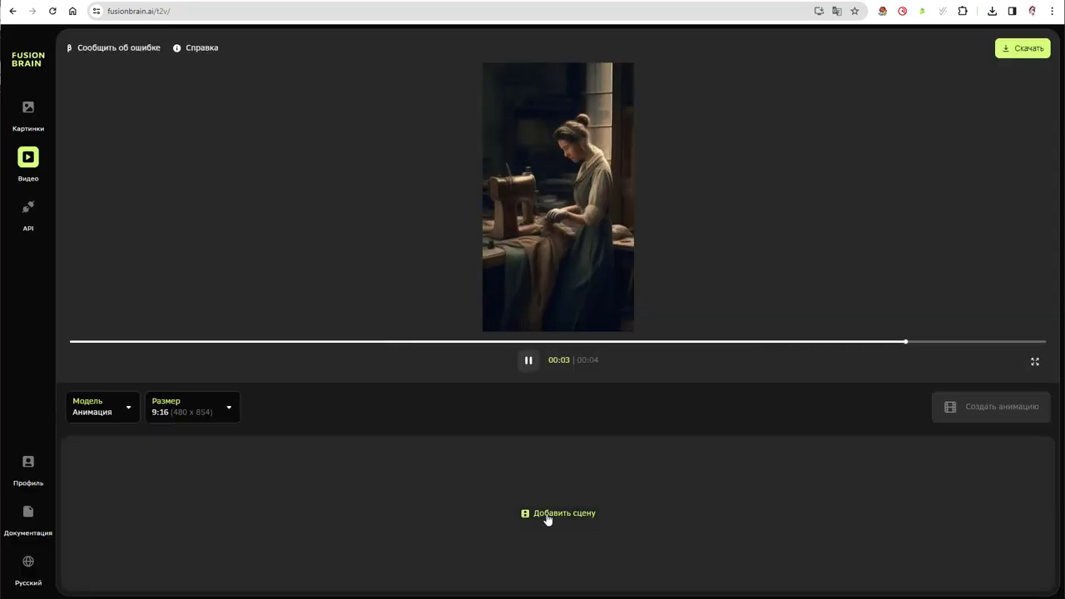
click(559, 515)
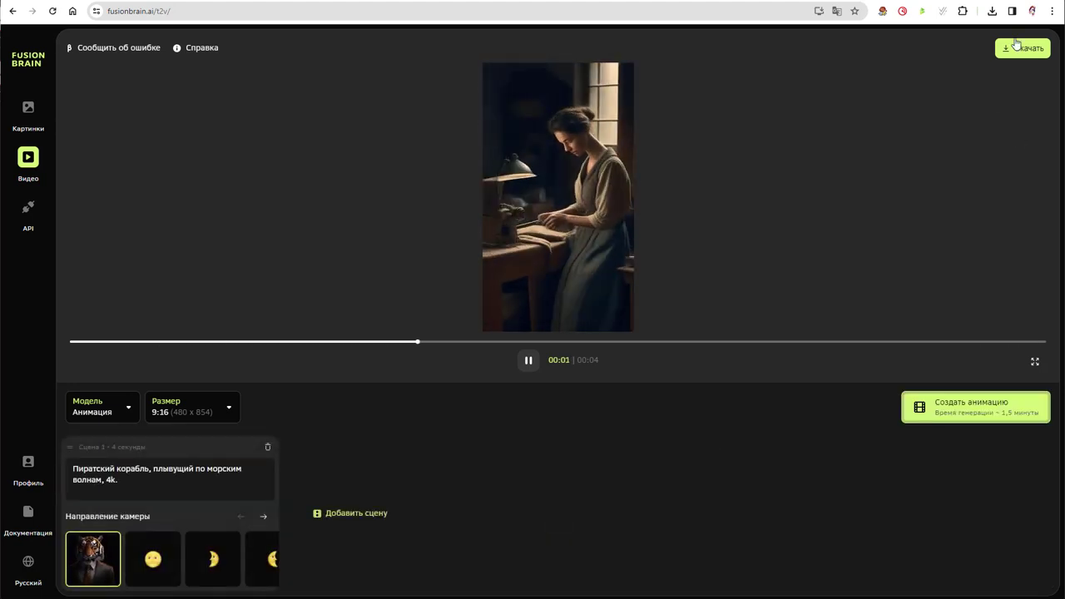
click(528, 361)
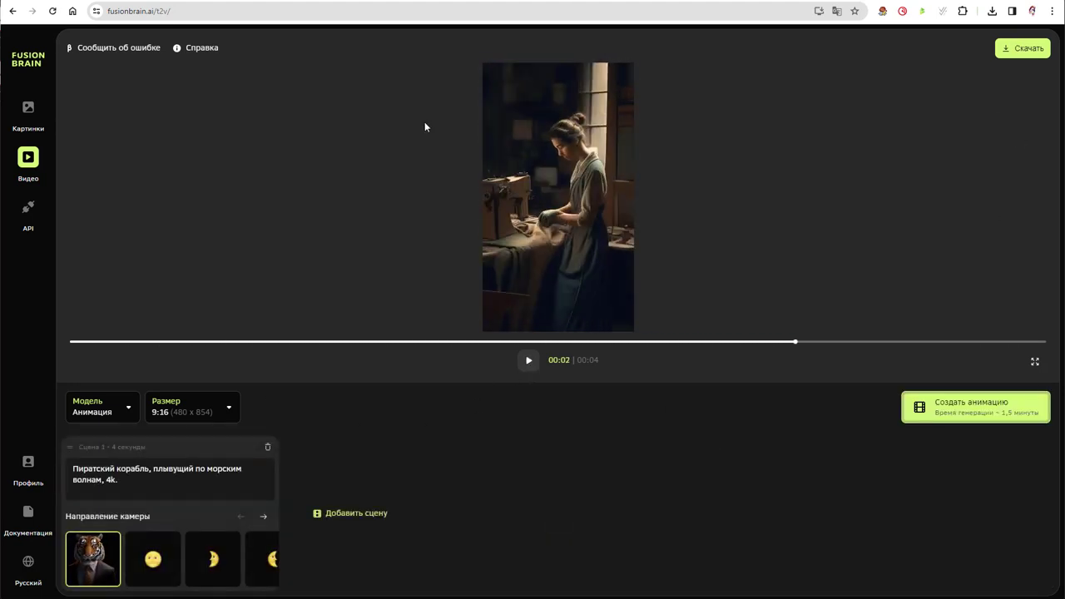
Keep the 9:16 (480 x 854) size and replace scene 1's prompt with "Весенние первоцветы подснежники".
click(230, 416)
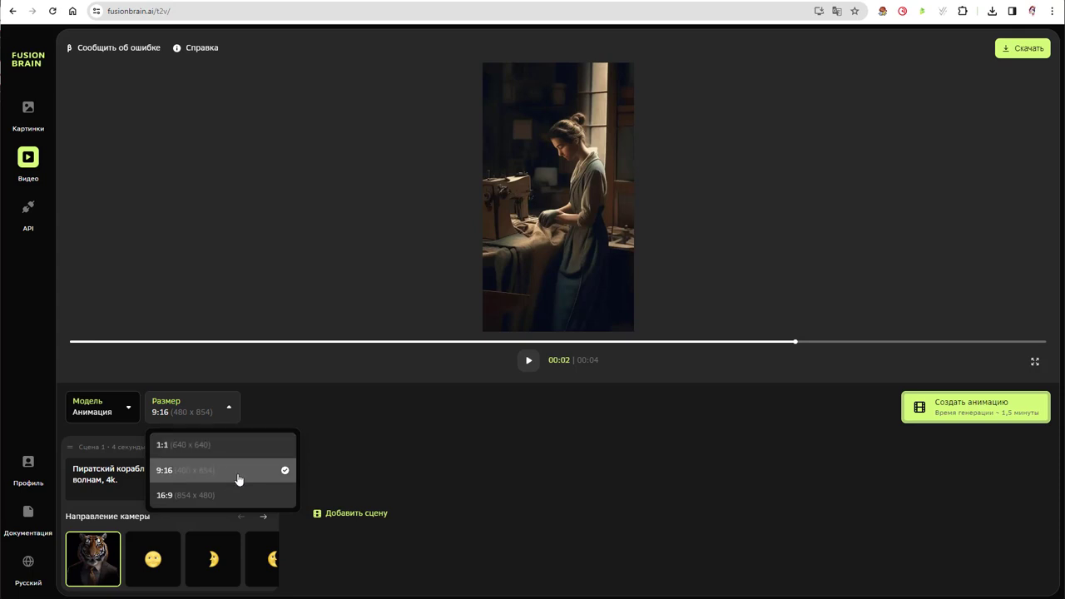
click(509, 464)
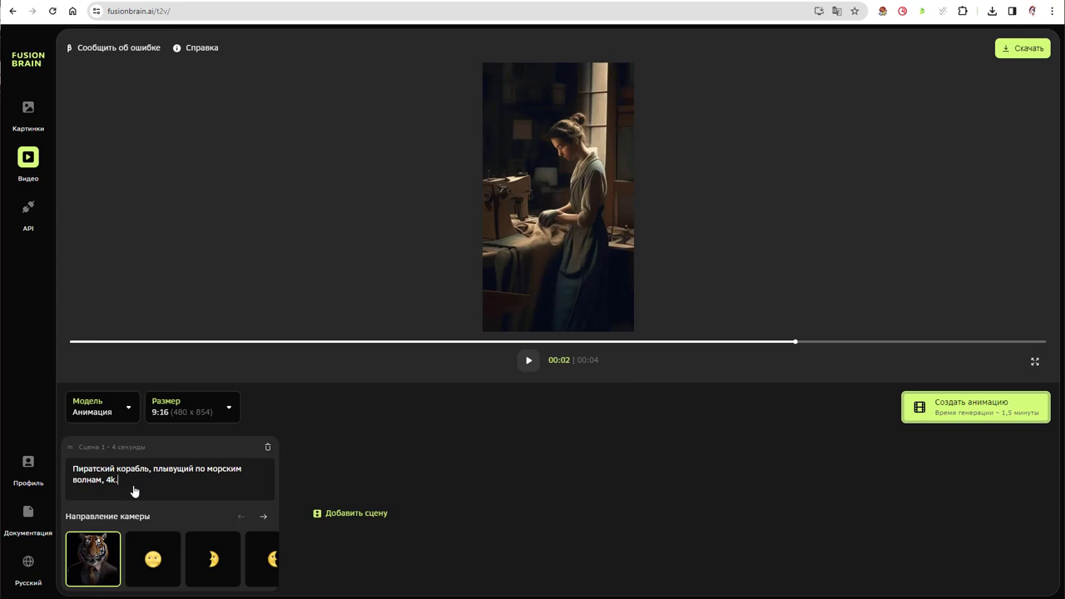
drag(133, 489, 57, 468)
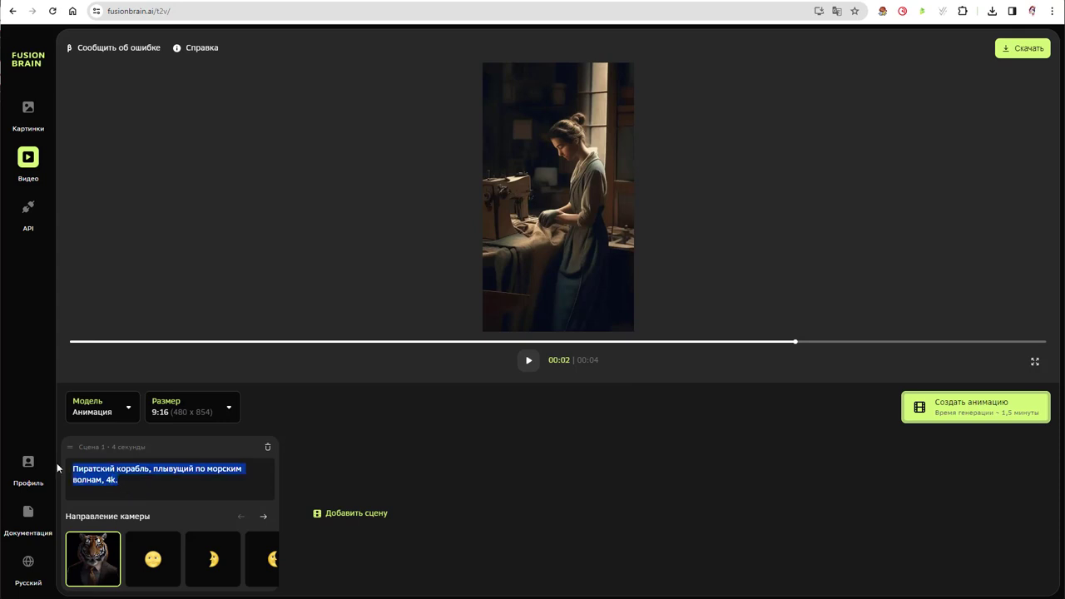
text(Весен)
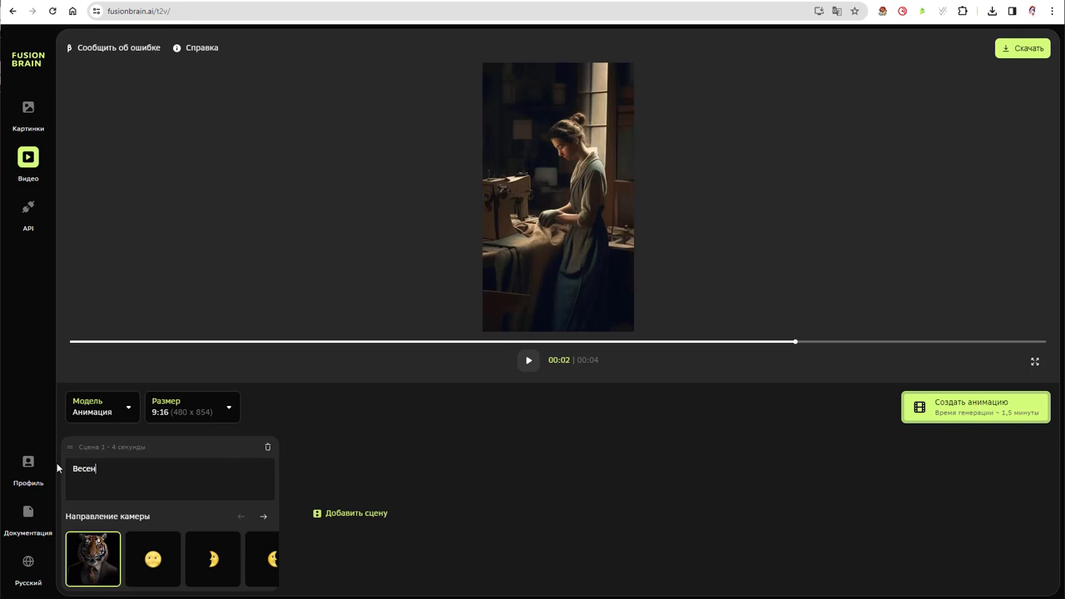
text(ние первоцветы подснежники)
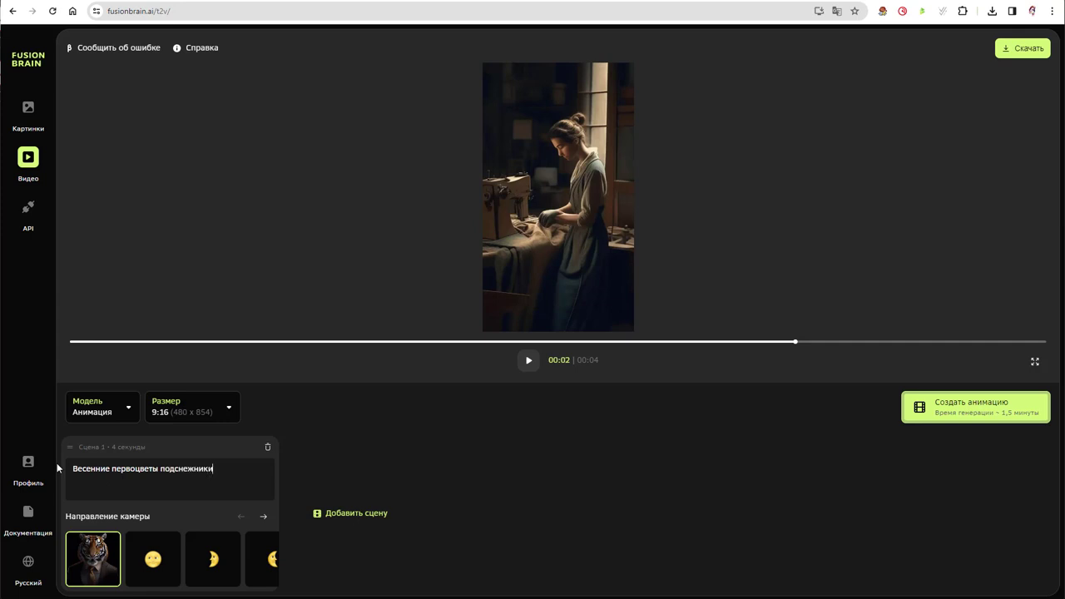
Add a second scene and replace its sample prompt with "Веенее небо солнышко и облака".
click(346, 512)
double_click(388, 480)
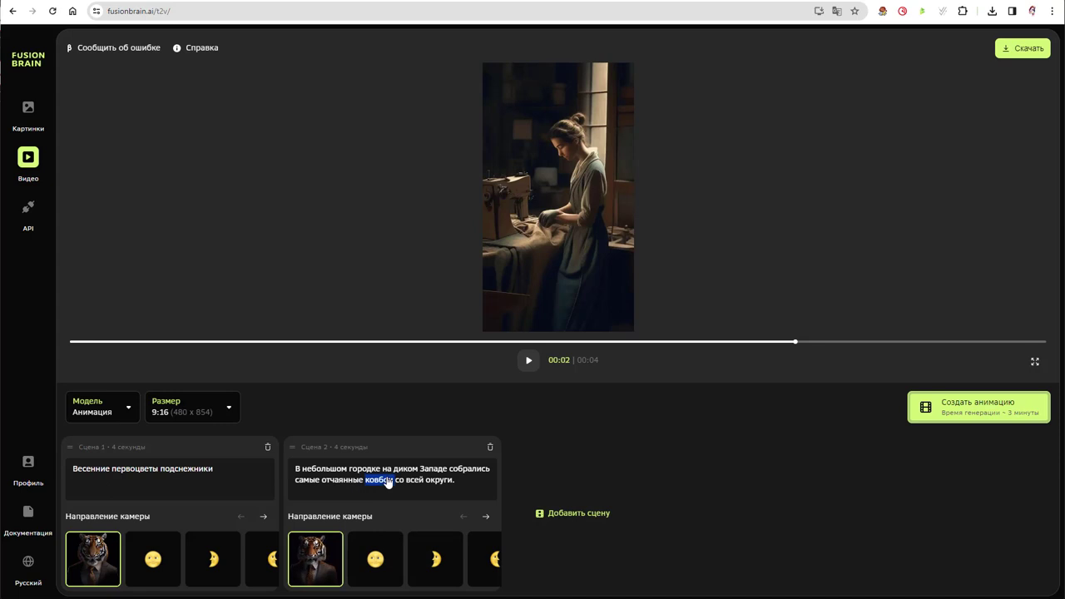
key(ctrl+a)
text(Вее)
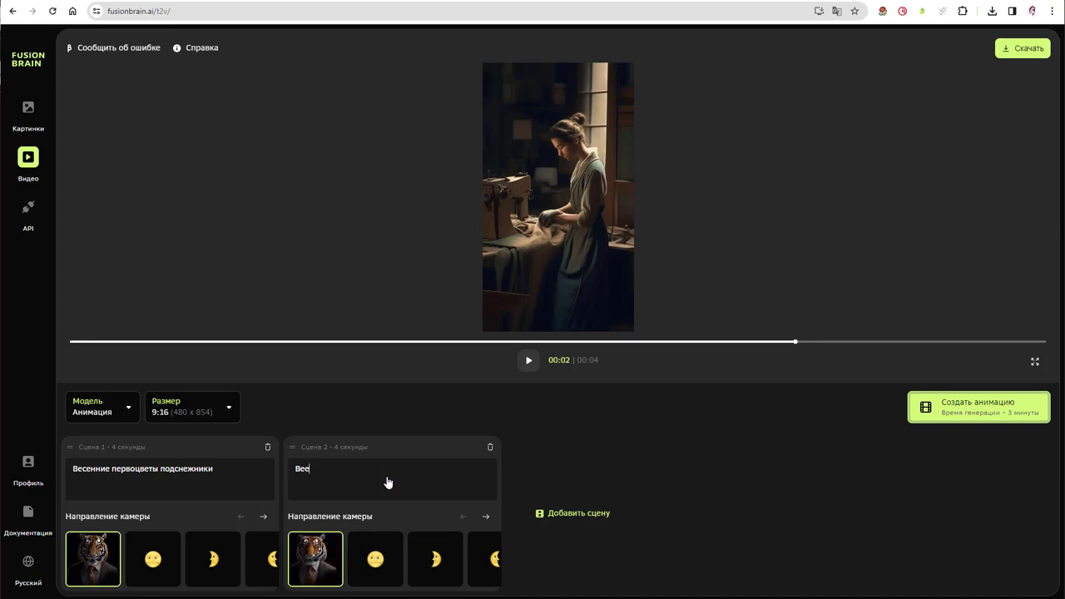
text(нее небо)
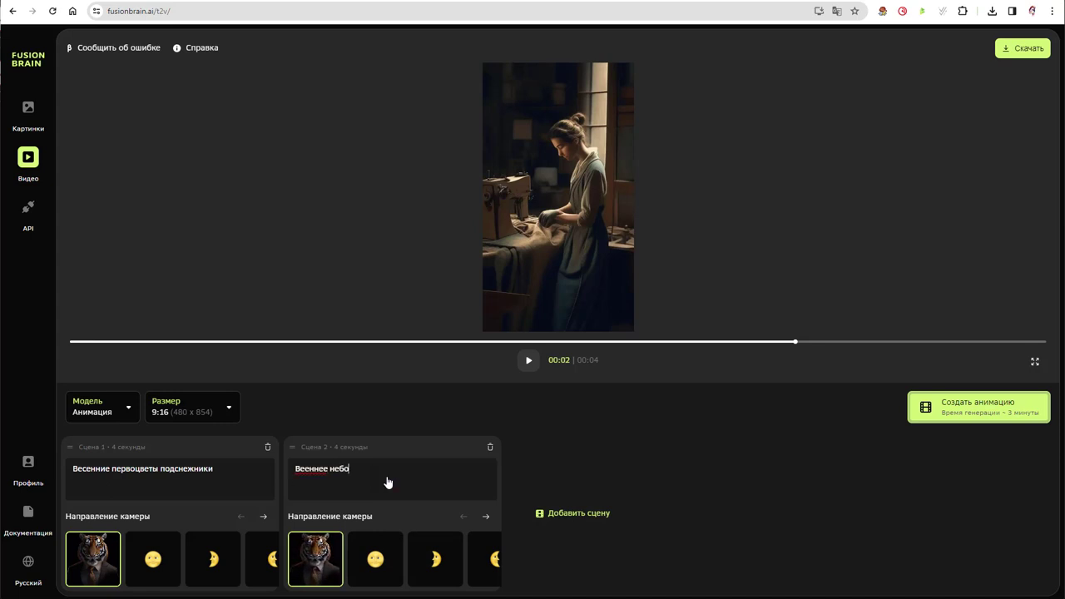
text( солнышко и облака)
click(317, 472)
key(BackSpace)
text(с)
key(ctrl+z)
Examine the available camera directions for scenes 1 and 2, keeping the first option selected in both.
click(145, 570)
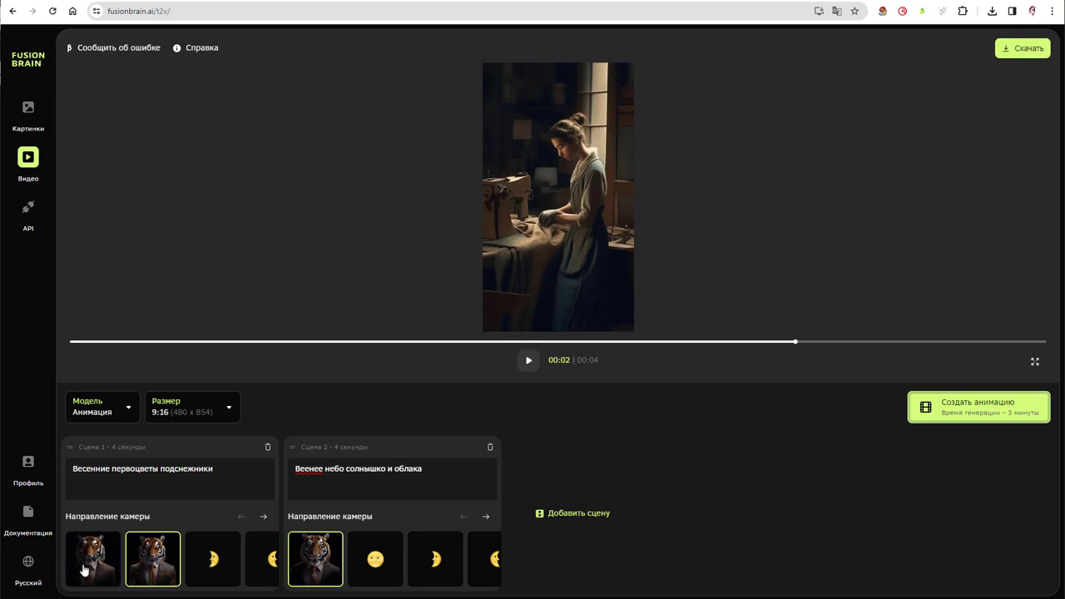
click(90, 568)
mouse_move(378, 568)
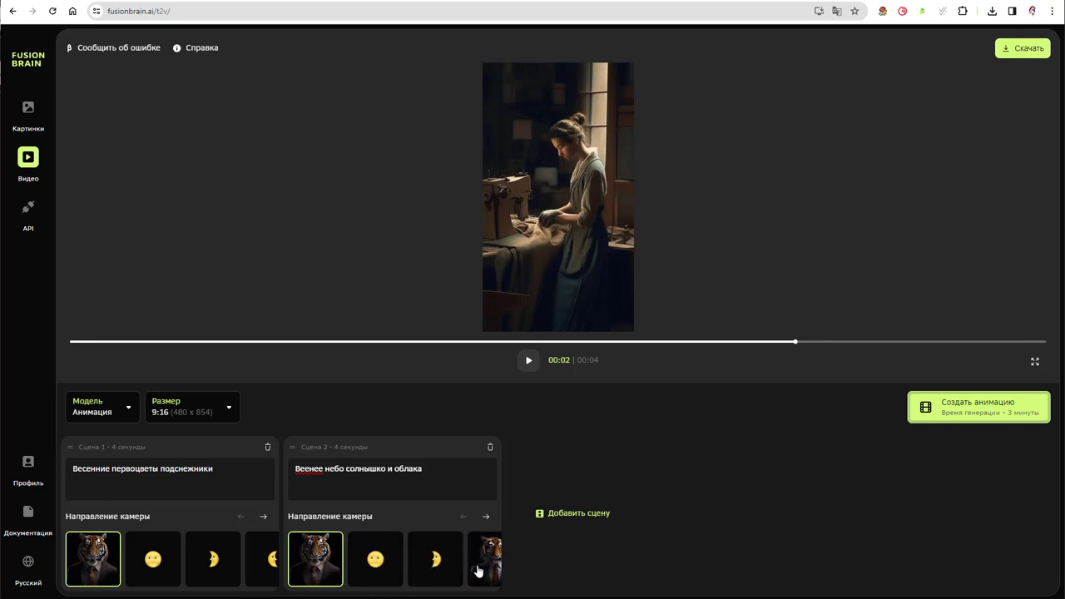
click(486, 516)
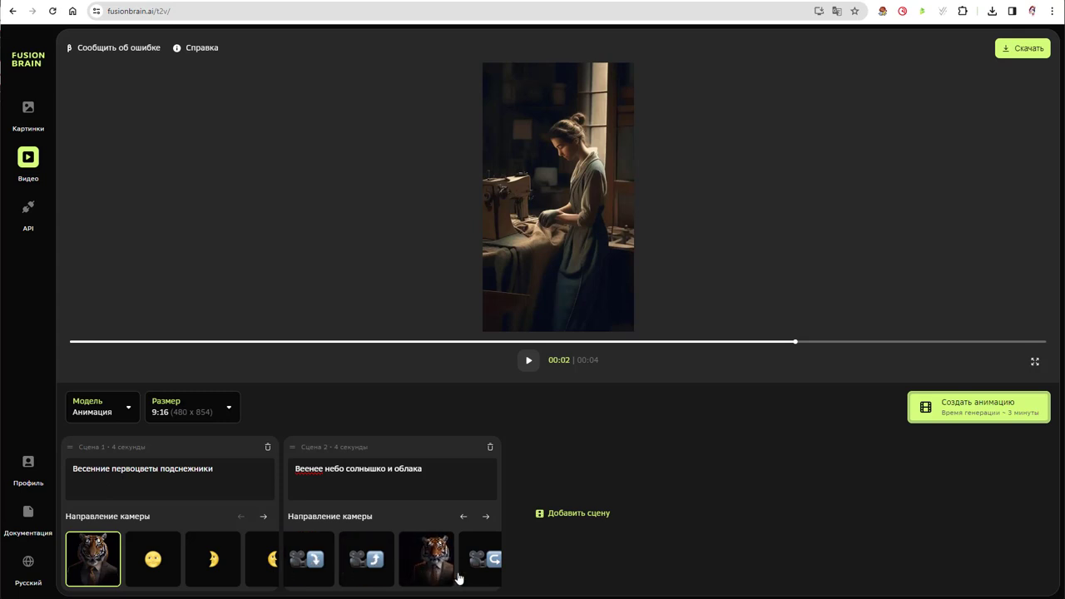
click(486, 517)
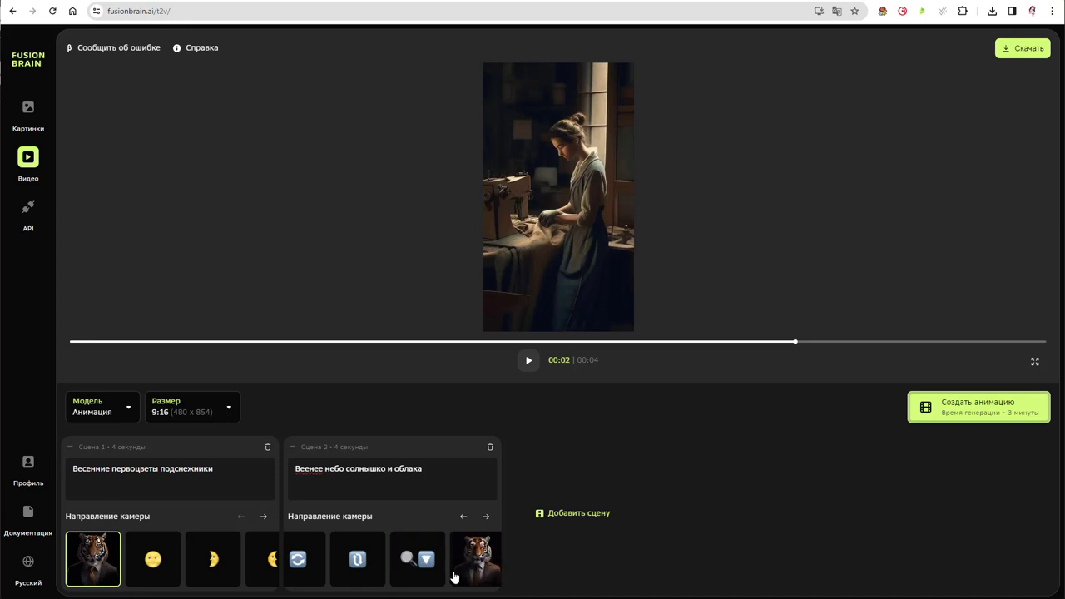
click(487, 517)
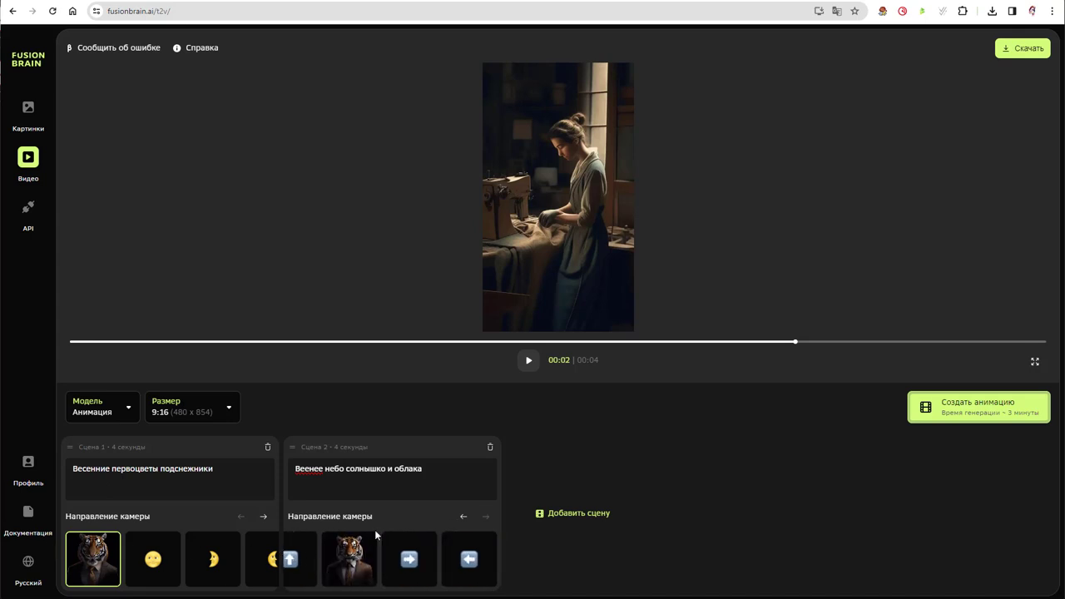
click(463, 519)
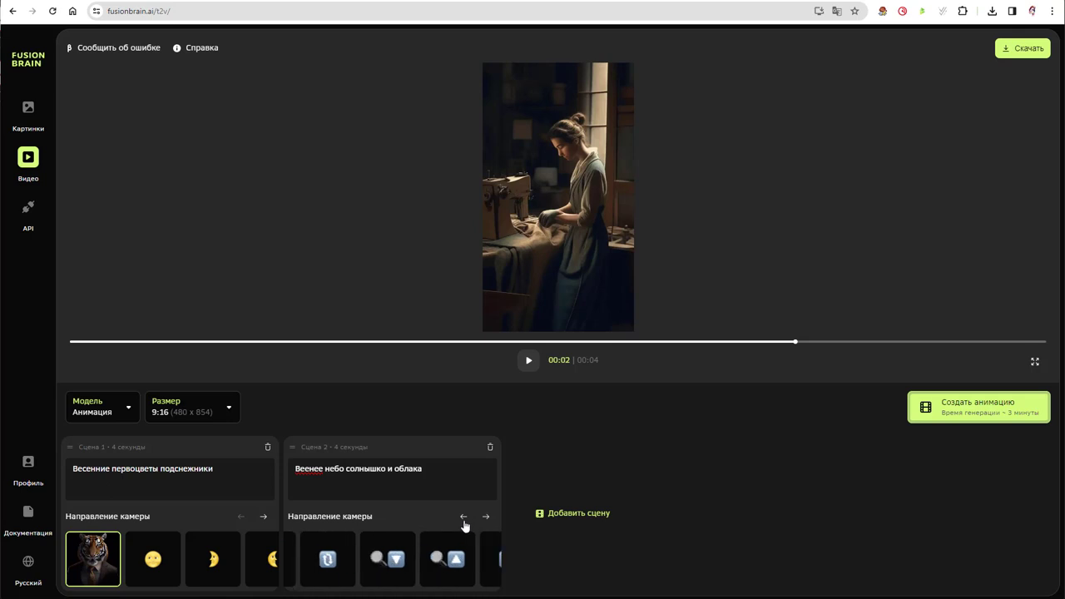
click(464, 517)
click(463, 517)
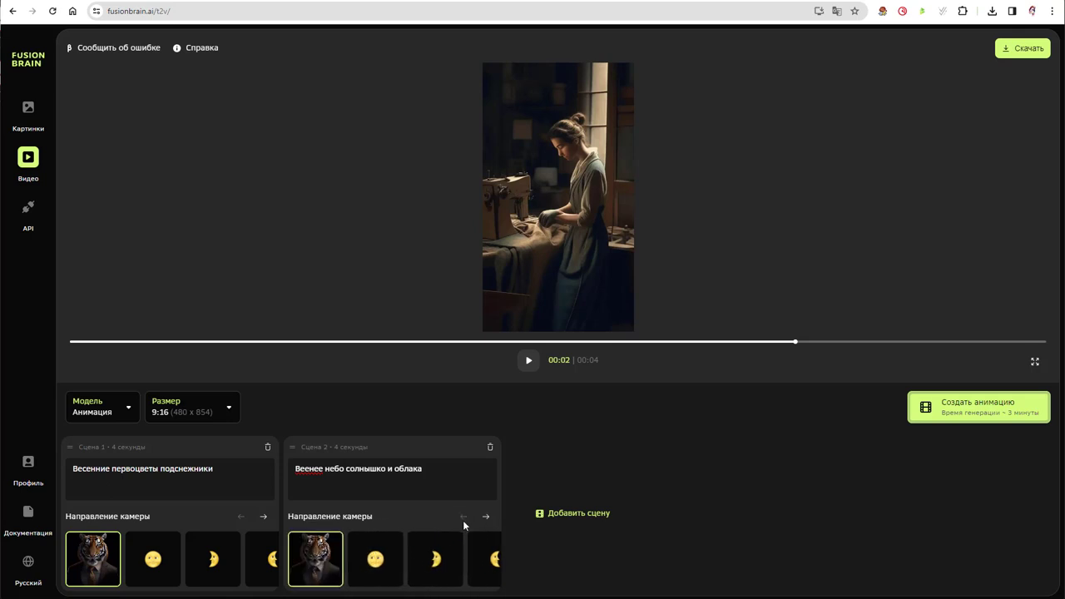
Correct the misspelled first word of scene 2's prompt to "Весеннее".
click(306, 471)
key(Delete)
key(Delete)
key(Delete)
key(Delete)
key(Delete)
key(Delete)
key(Delete)
text(н)
text(есеннее)
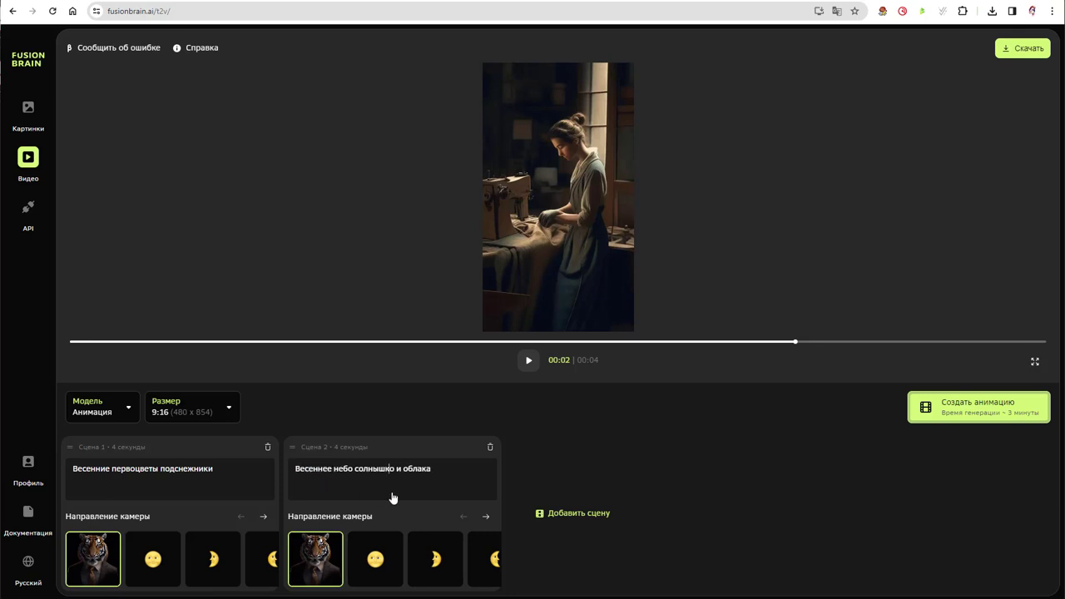
Add a third scene and replace its sample prompt with "Девушка гуляет по весеннему цветущему саду".
click(594, 515)
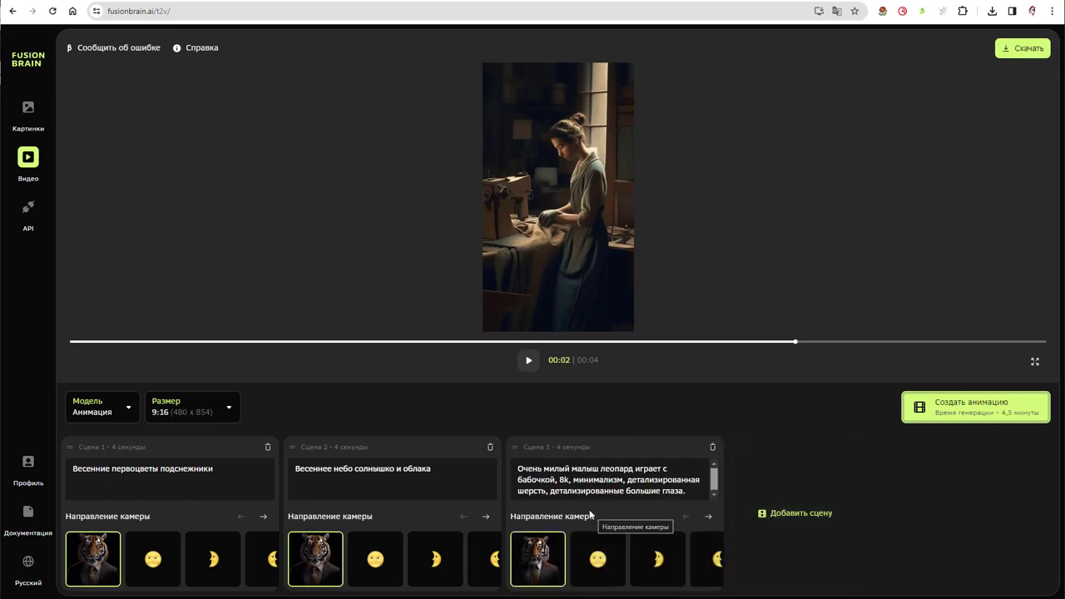
drag(686, 490, 505, 467)
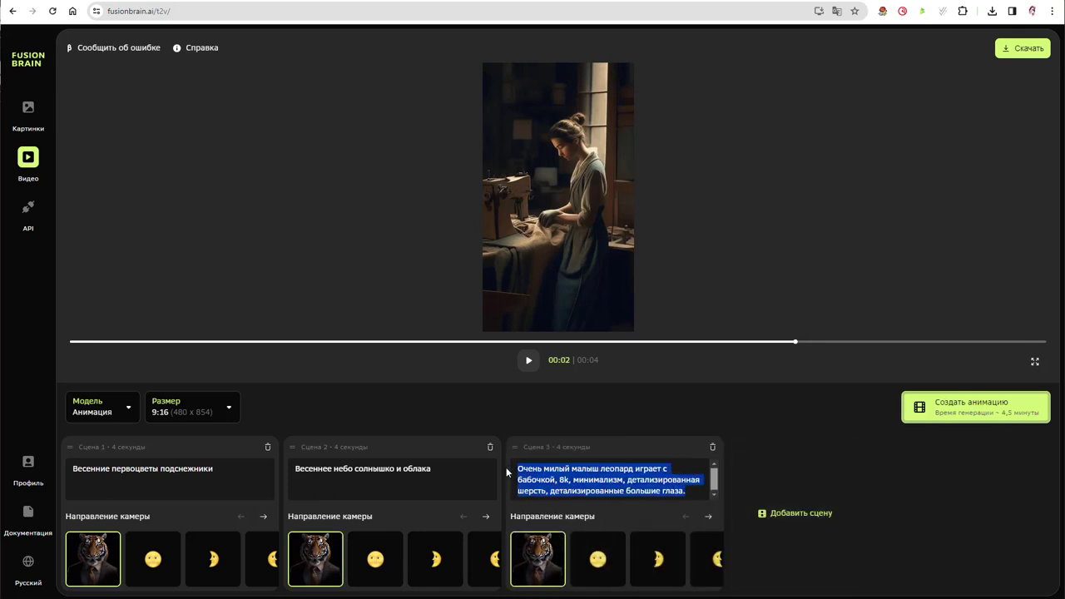
text(Девушка)
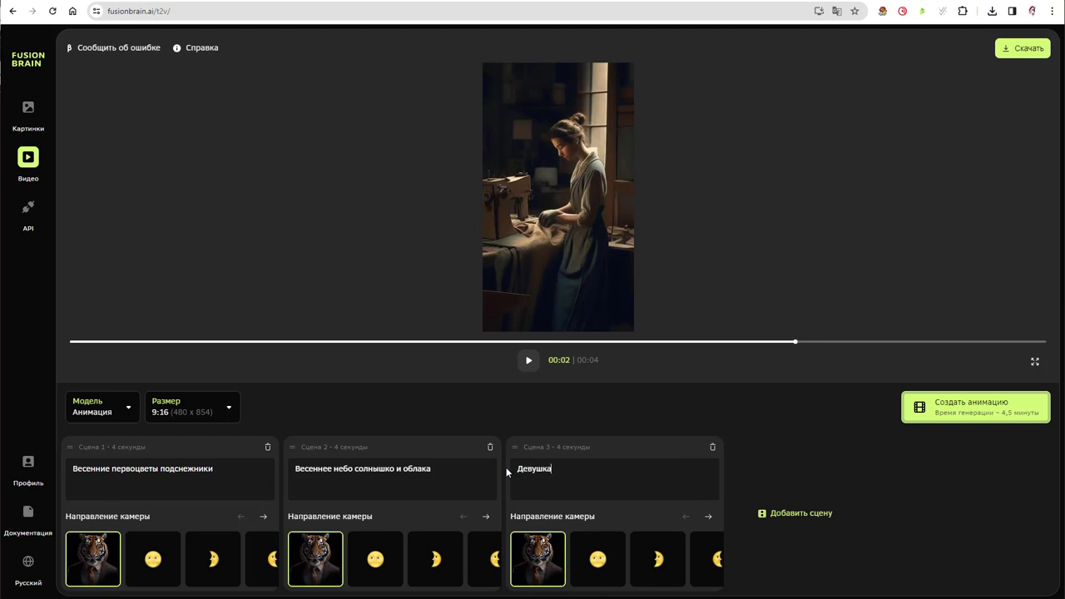
text( гуляет по весеннему цветущ)
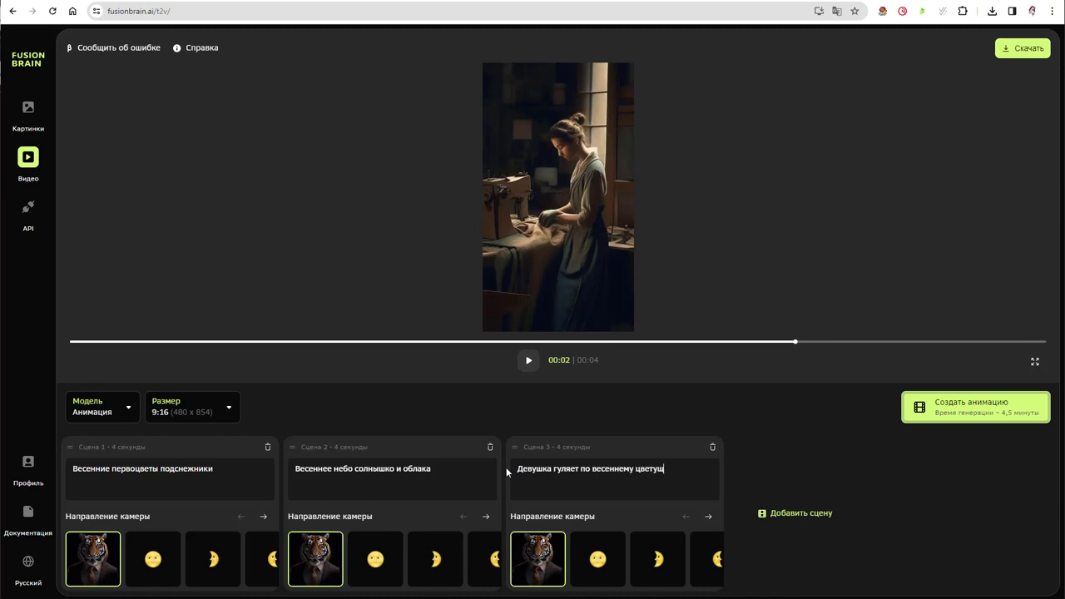
text(ему саду)
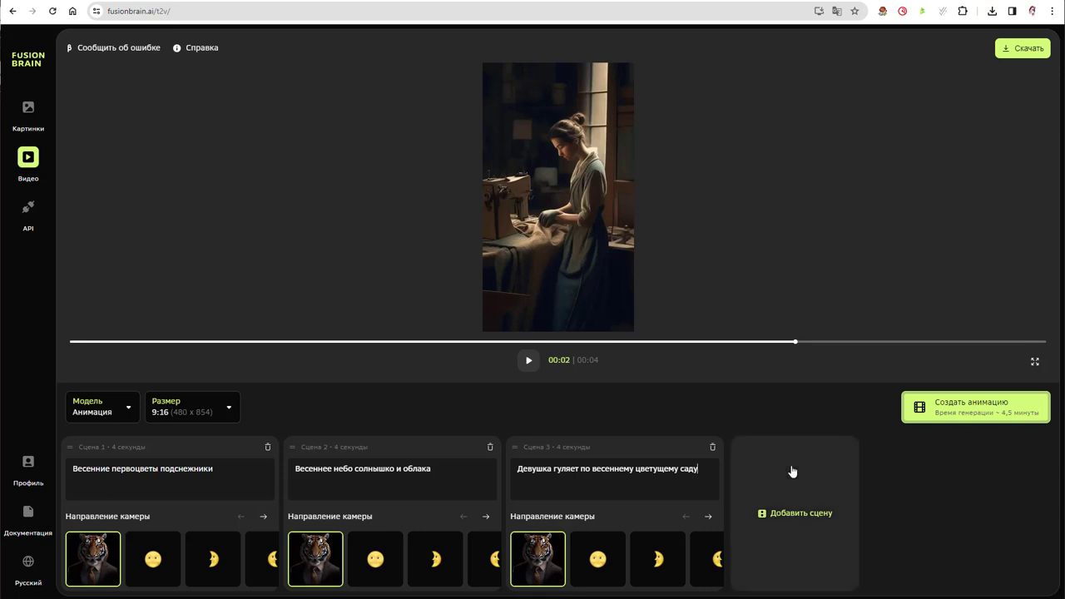
Generate the animation from the three scenes and play the resulting video.
click(947, 422)
click(957, 424)
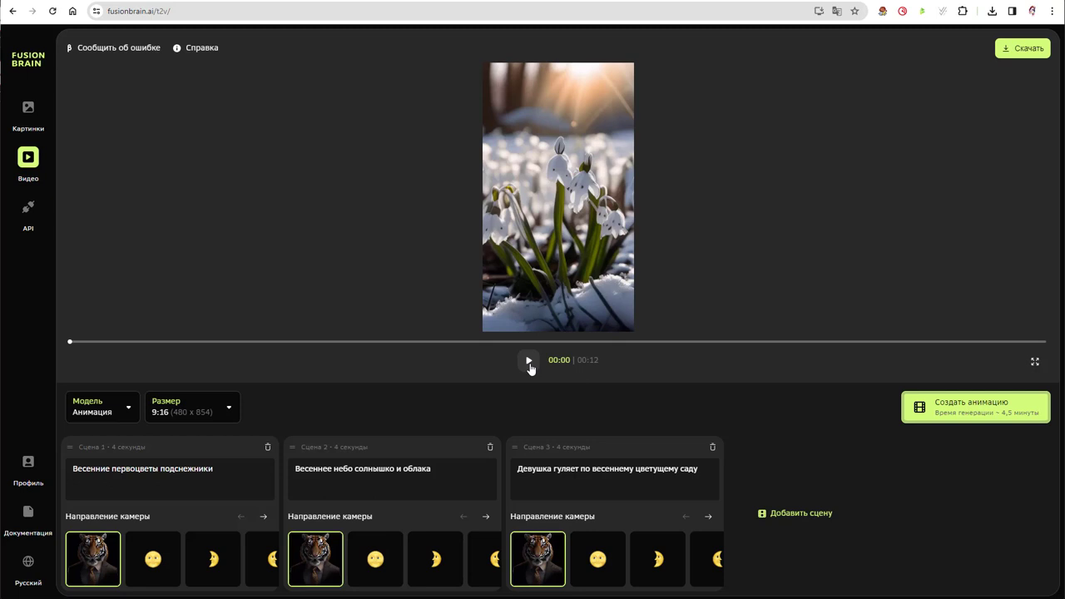
click(529, 361)
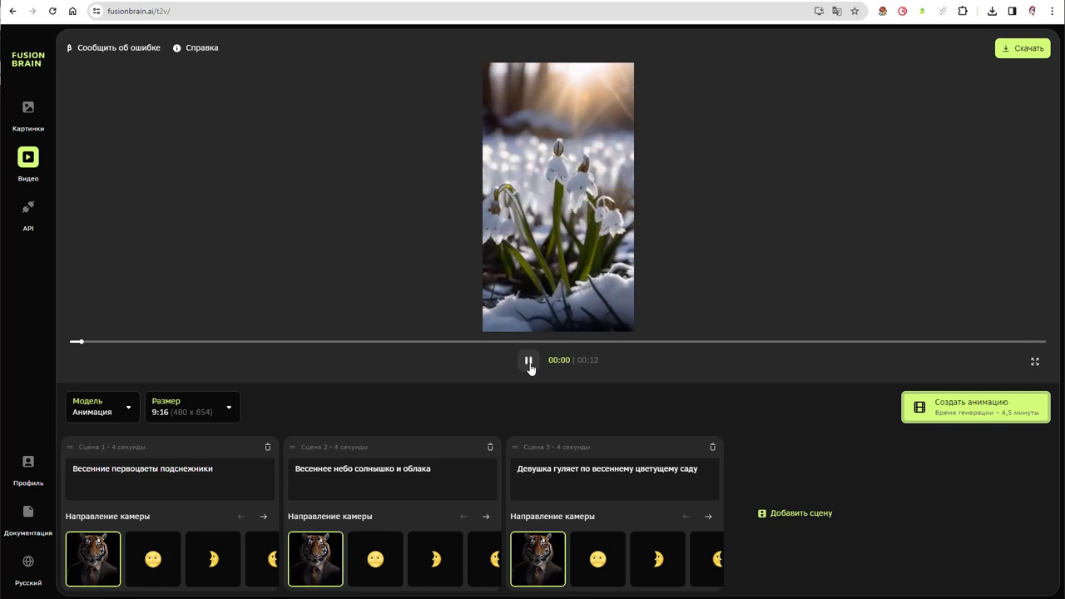